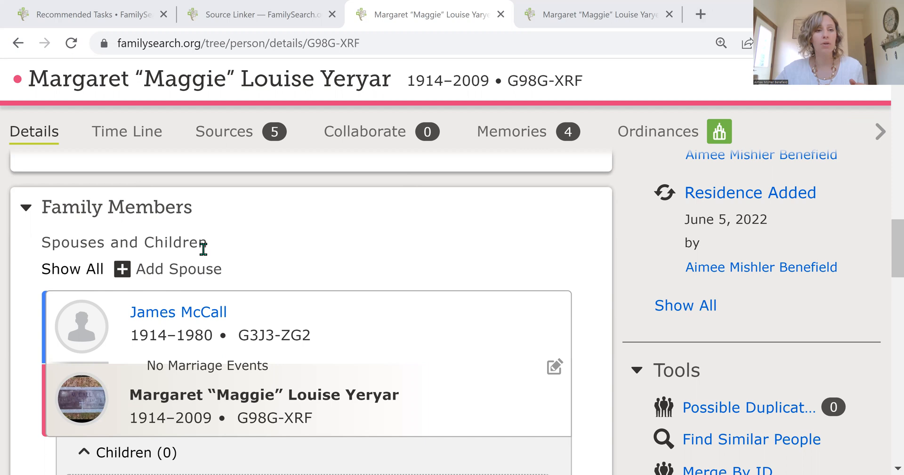
# Scroll through the person's profile page to review the vitals and family members sections.
pyautogui.scroll(2, 203, 249)
pyautogui.scroll(8, 193, 256)
pyautogui.scroll(6, 182, 339)
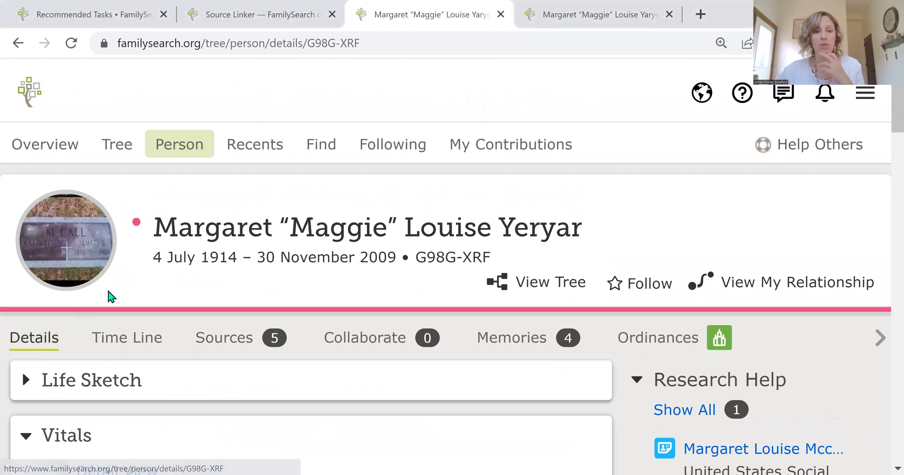
pyautogui.scroll(-2, 154, 271)
pyautogui.scroll(-3, 154, 271)
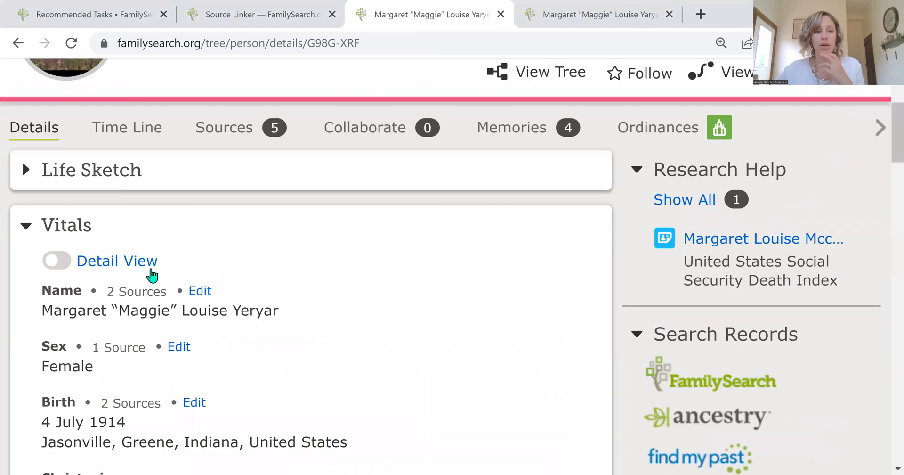
pyautogui.scroll(-8, 153, 273)
pyautogui.scroll(-6, 154, 272)
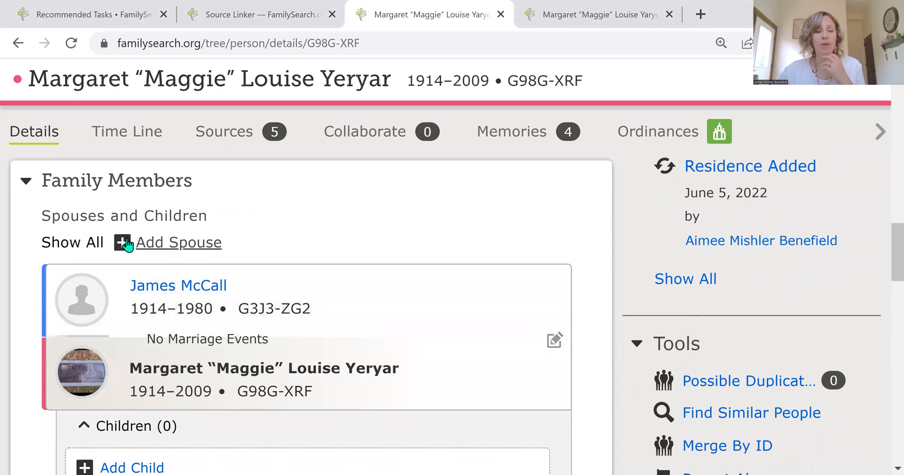
# Start adding a spouse for the profile person and enter the spouse's first and last names.
pyautogui.click(183, 246)
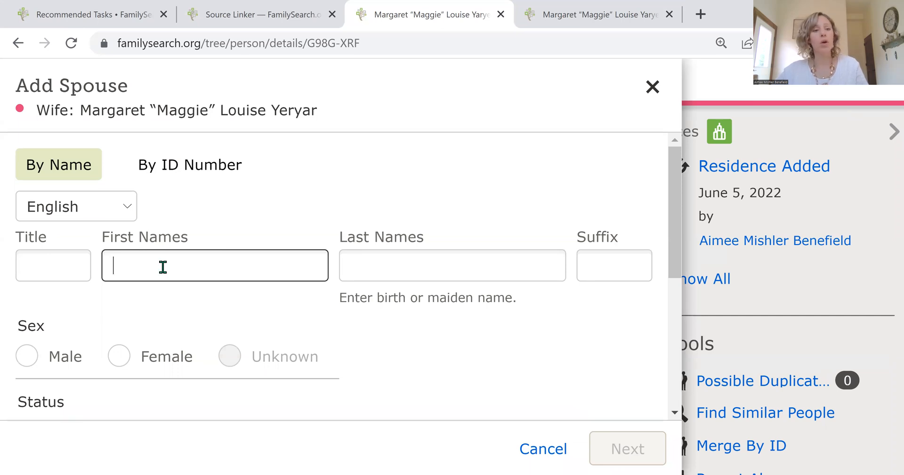
pyautogui.write('C')
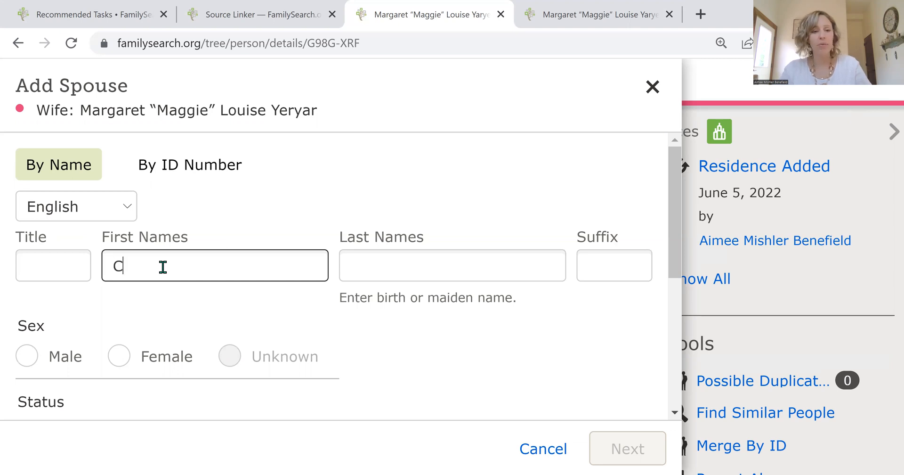
pyautogui.write('ary')
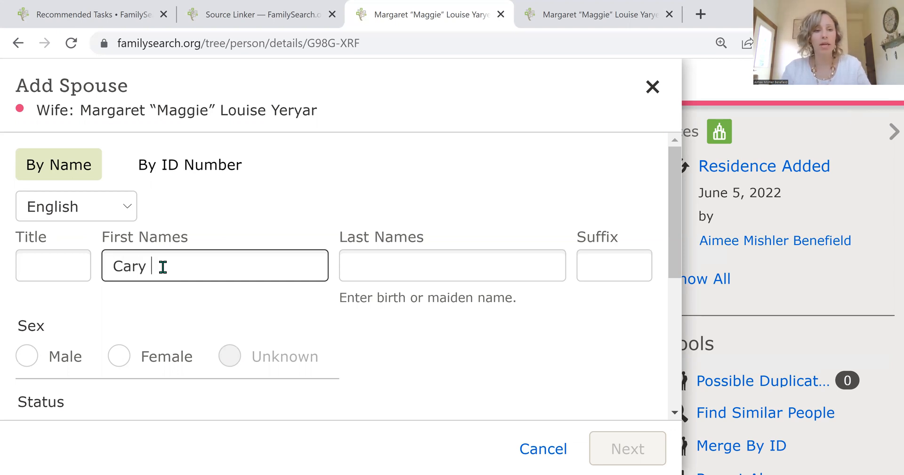
pyautogui.press('Tab')
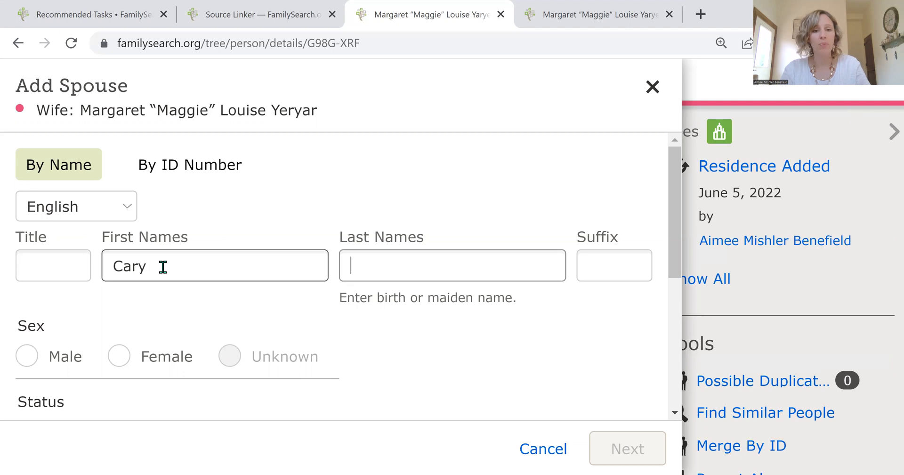
pyautogui.write('B')
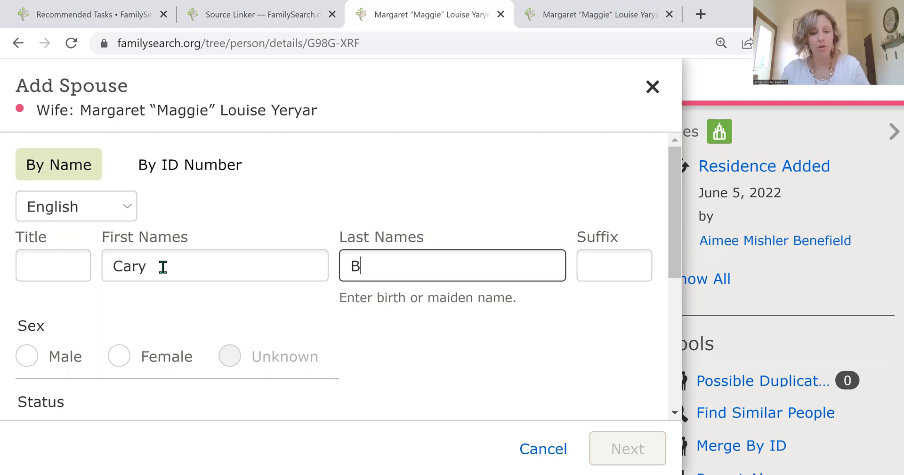
pyautogui.write('re')
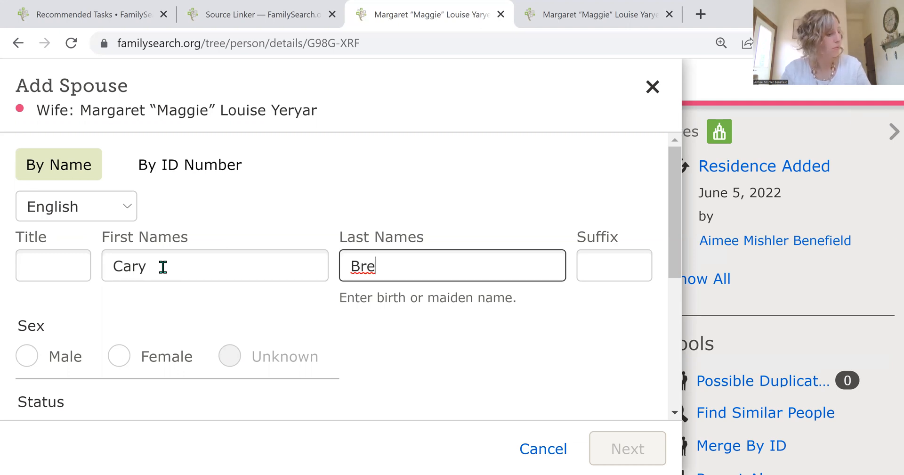
pyautogui.write('wer')
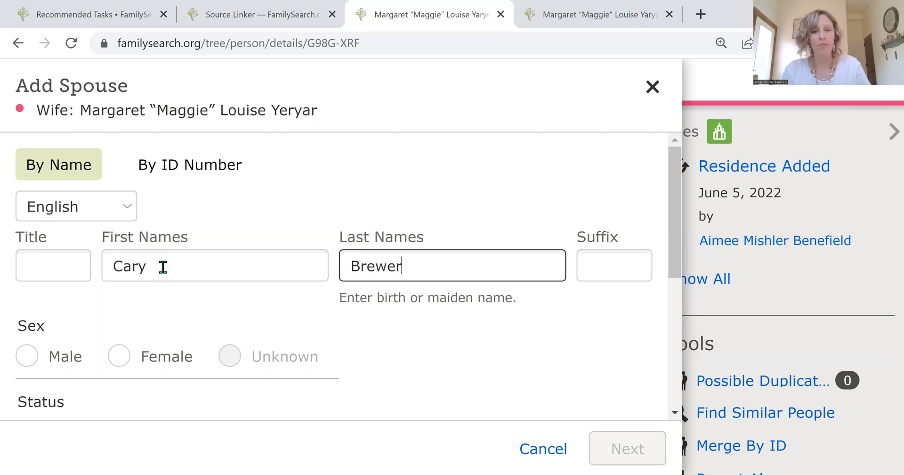
# Mark the new spouse as male and deceased.
pyautogui.click(29, 363)
pyautogui.scroll(-5, 177, 346)
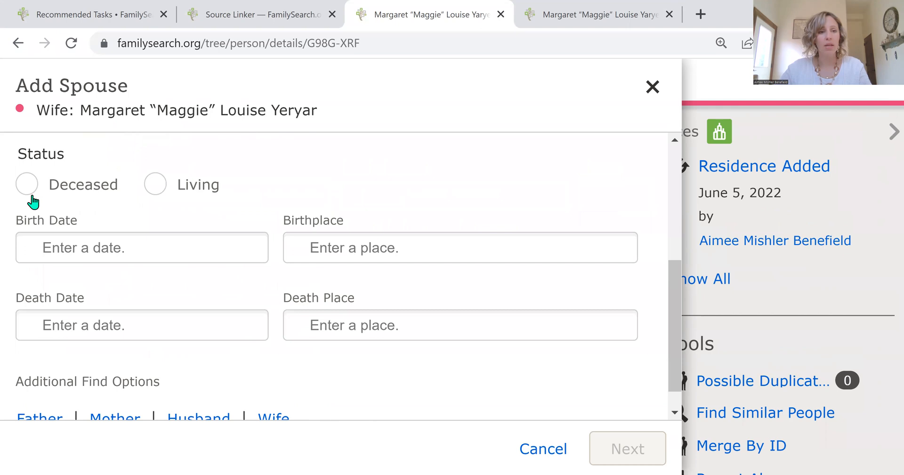
pyautogui.click(29, 188)
pyautogui.scroll(-2, 174, 245)
# Enter the spouse's birth date and accept the suggested standardized date.
pyautogui.click(142, 214)
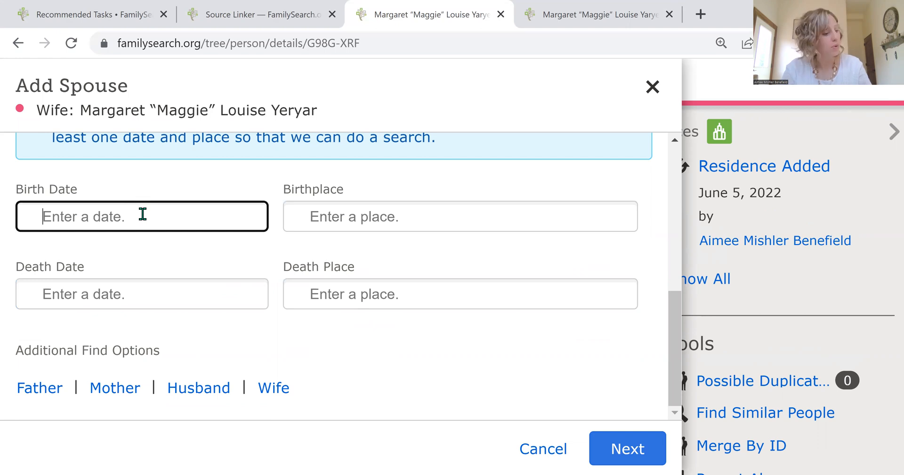
pyautogui.write('20')
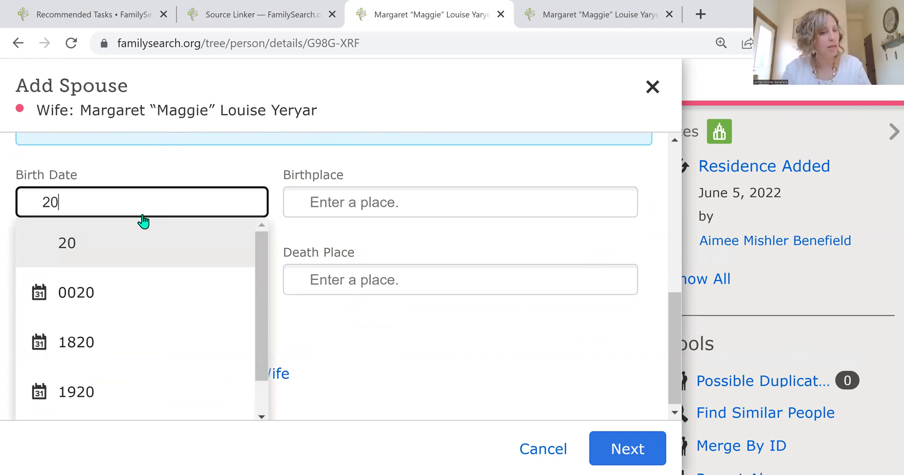
pyautogui.write(' July')
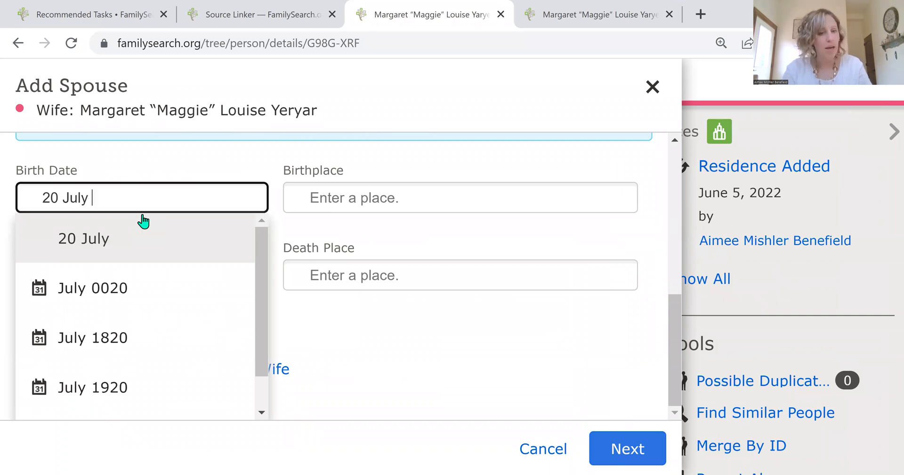
pyautogui.write(' 1905')
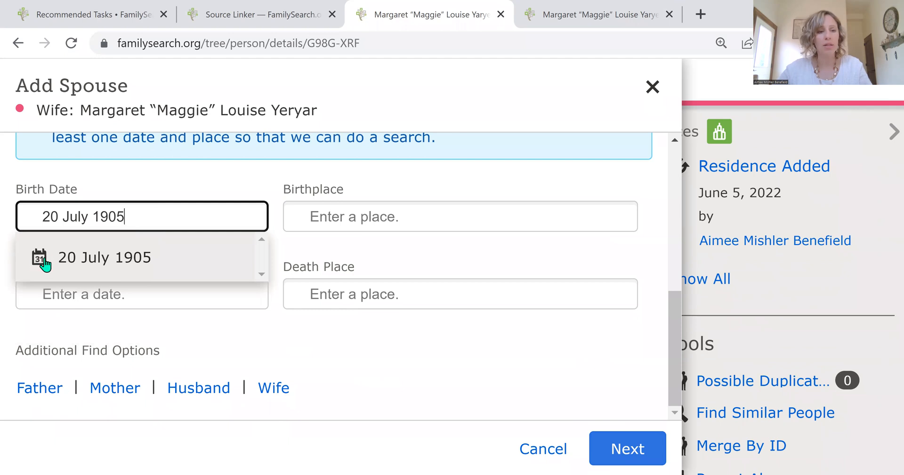
pyautogui.doubleClick(46, 262)
pyautogui.click(46, 262)
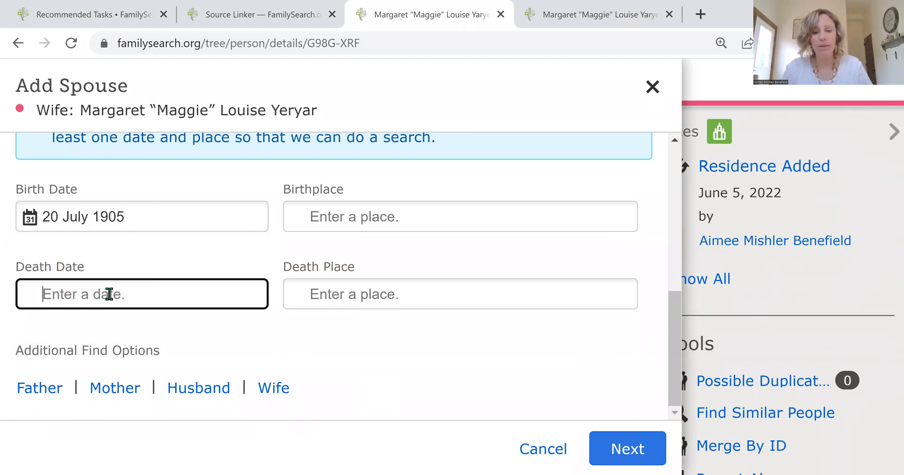
# Enter a death date of 1980 and set the birthplace to Greene, Indiana, United States.
pyautogui.write('1980')
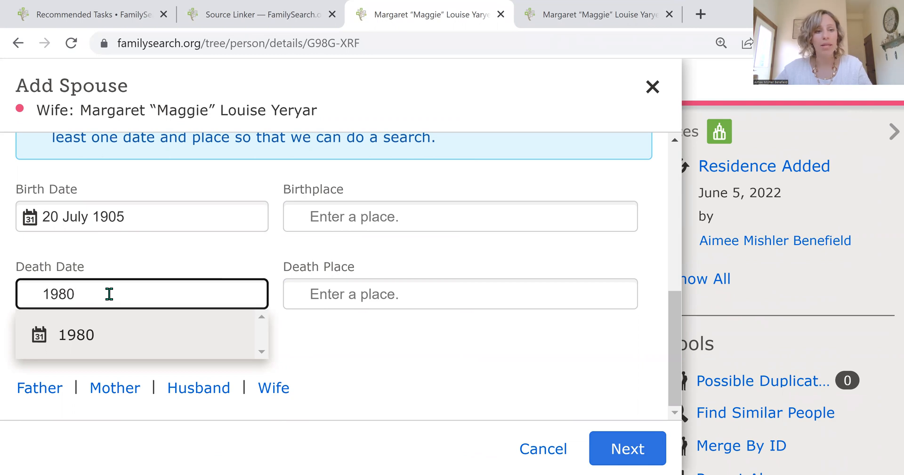
pyautogui.click(388, 211)
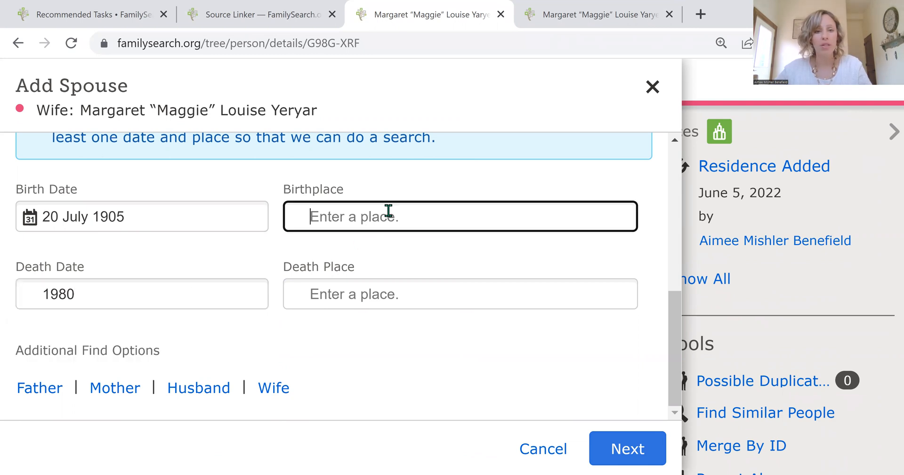
pyautogui.write('Green')
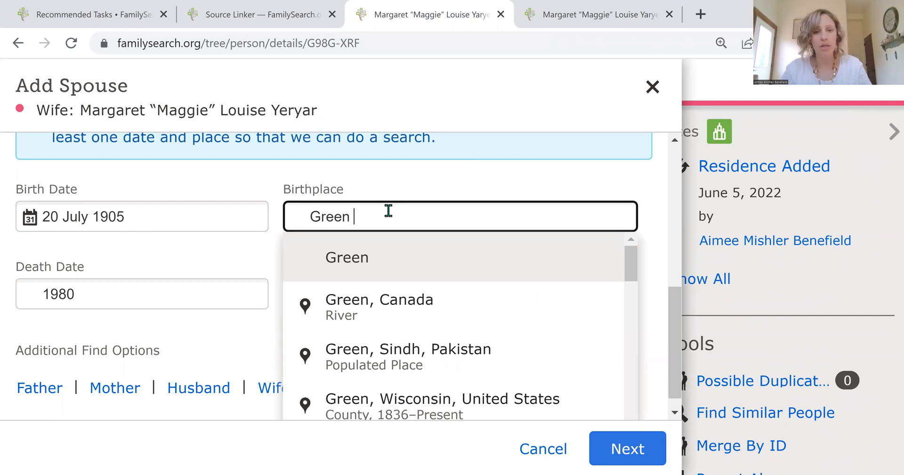
pyautogui.press('BackSpace')
pyautogui.write('<')
pyautogui.press('BackSpace')
pyautogui.write(', In')
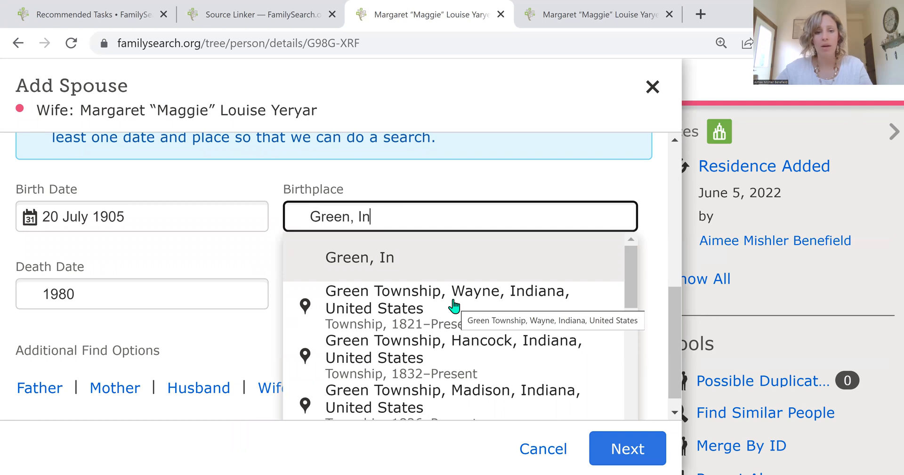
pyautogui.scroll(-2, 444, 308)
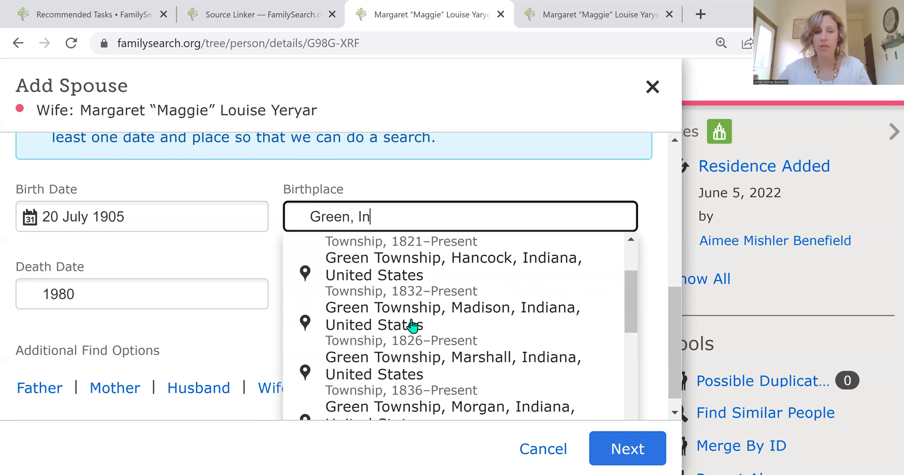
pyautogui.scroll(3, 414, 324)
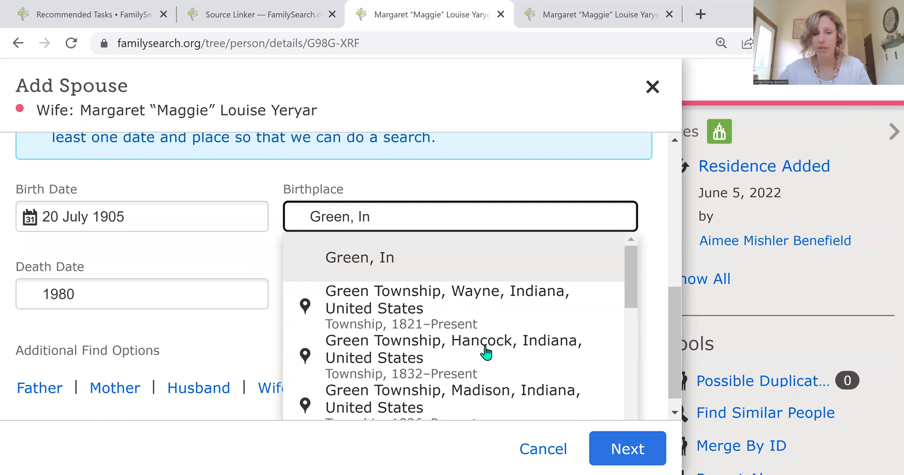
pyautogui.scroll(-2, 472, 332)
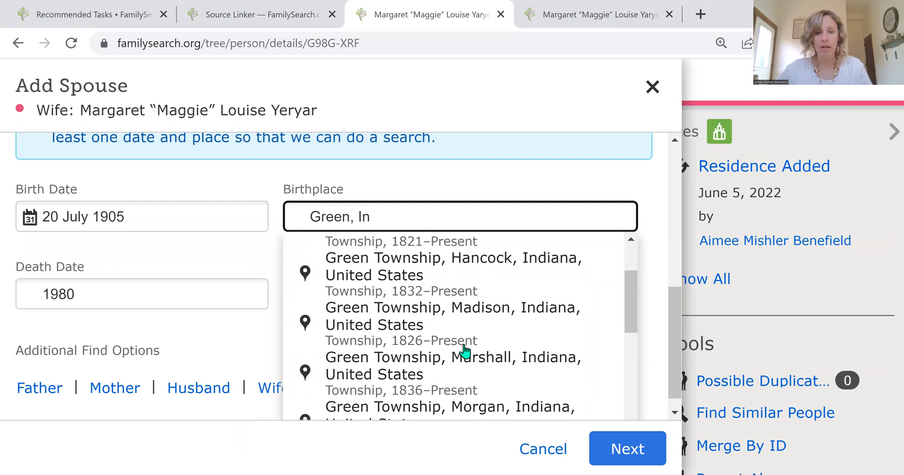
pyautogui.scroll(-2, 472, 332)
pyautogui.scroll(-2, 482, 332)
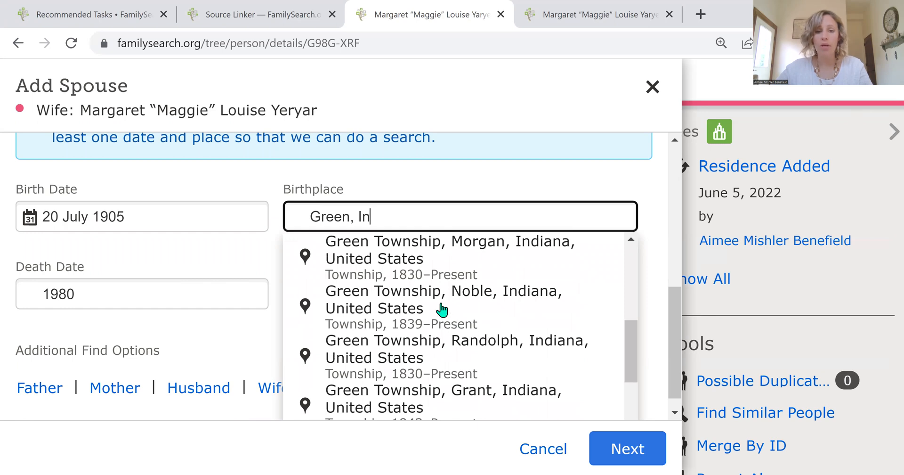
pyautogui.scroll(-2, 441, 309)
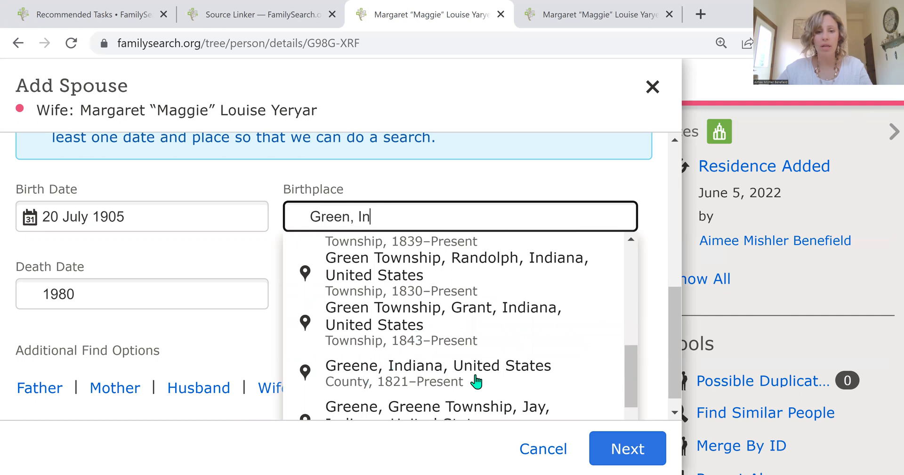
pyautogui.click(379, 372)
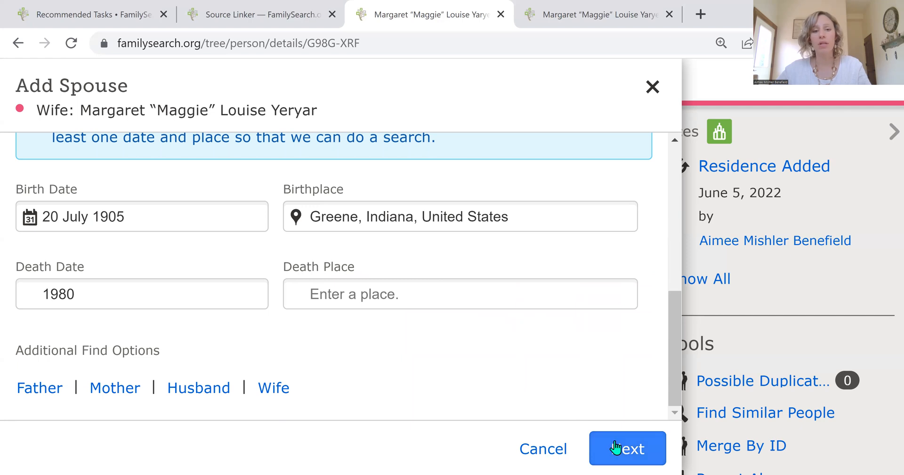
# Search for existing matches, then create the spouse as a new person in the tree.
pyautogui.click(616, 445)
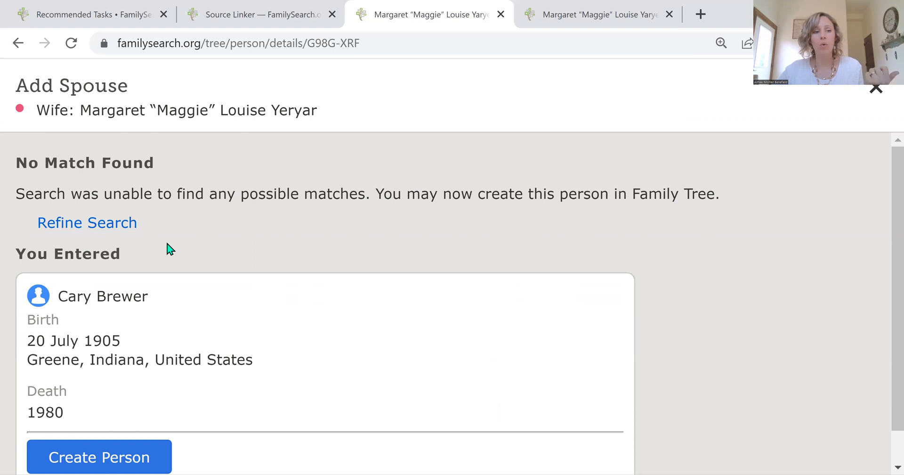
pyautogui.scroll(-1, 175, 268)
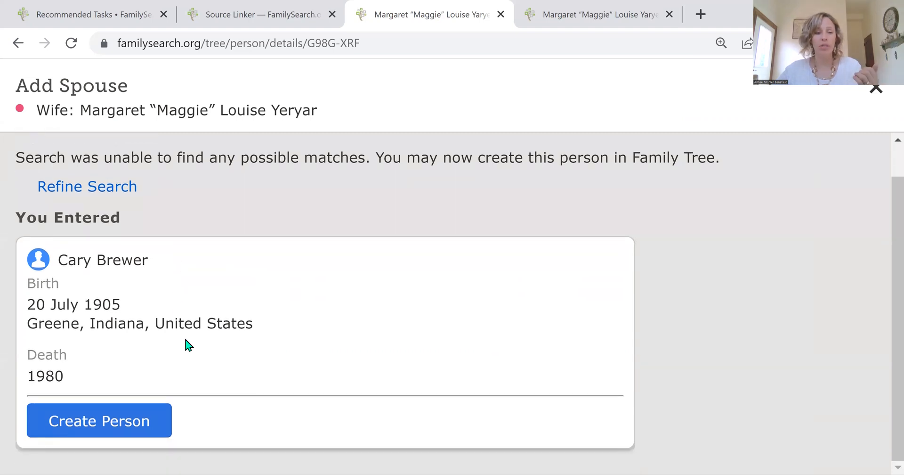
pyautogui.click(89, 423)
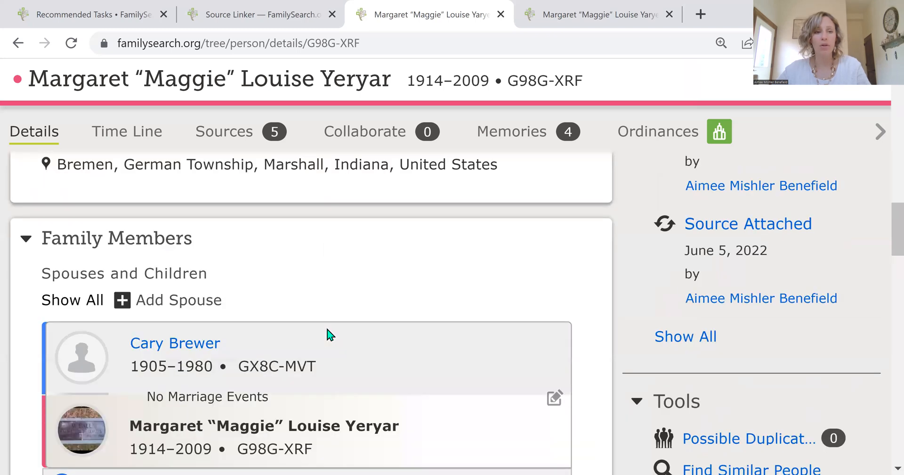
# Open the couple relationship with the new spouse and begin adding a relationship event.
pyautogui.scroll(-5, 327, 335)
pyautogui.scroll(-4, 327, 336)
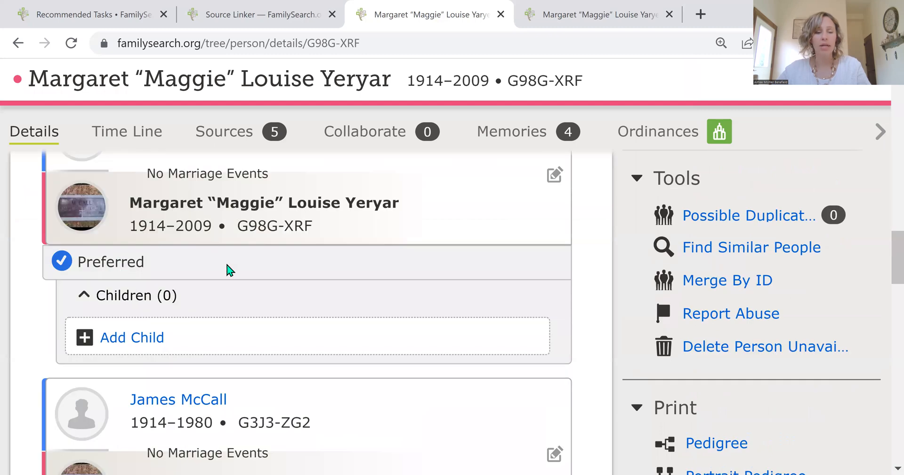
pyautogui.scroll(2, 231, 273)
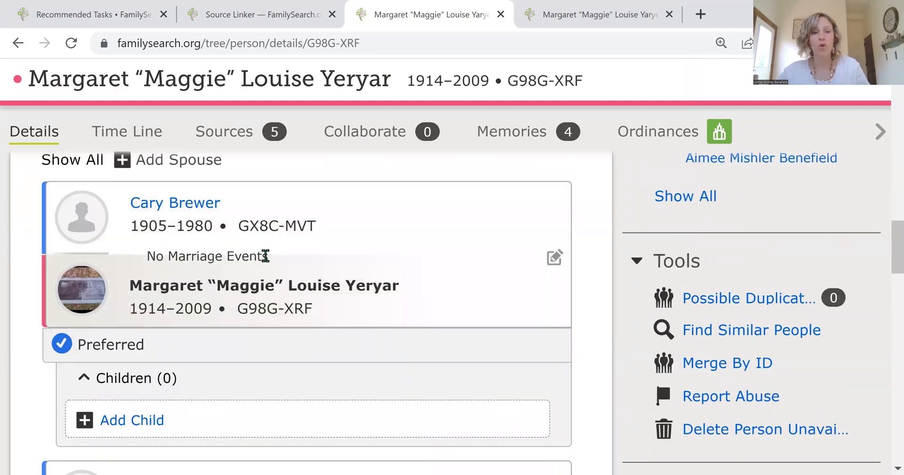
pyautogui.click(554, 258)
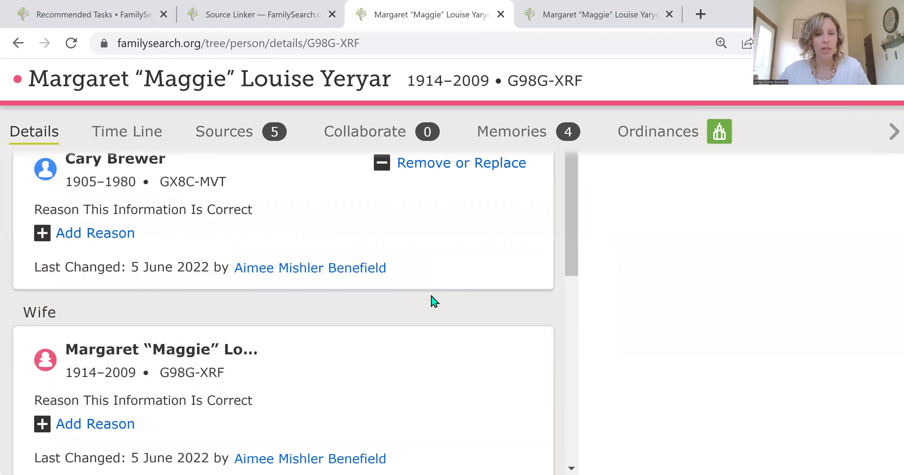
pyautogui.scroll(-2, 434, 301)
pyautogui.scroll(2, 436, 301)
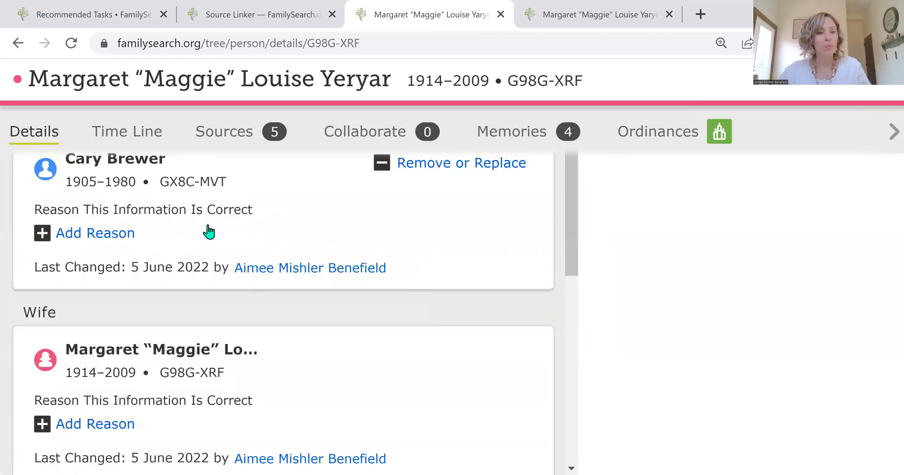
pyautogui.scroll(-1, 363, 365)
pyautogui.scroll(-3, 365, 366)
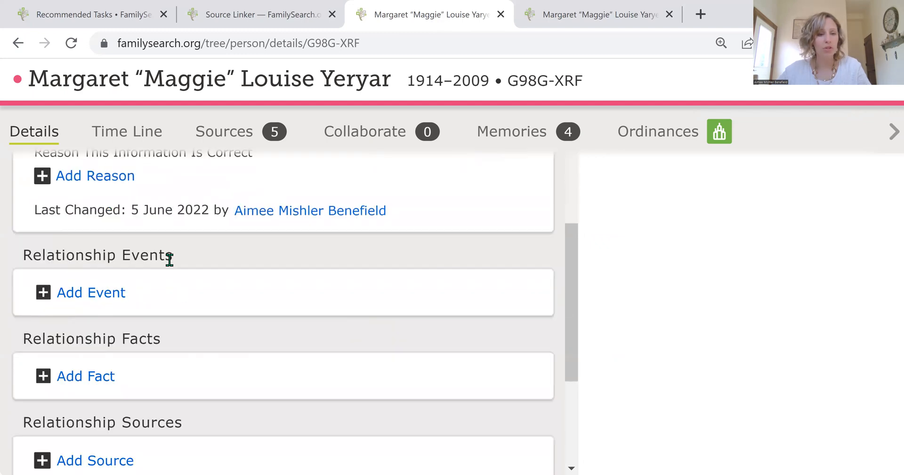
pyautogui.click(92, 295)
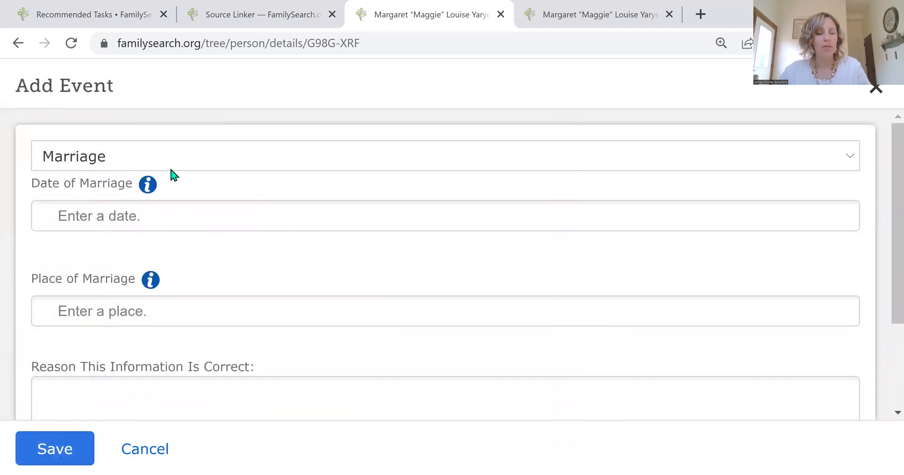
# Enter the marriage date 25 September 1933 and accept the standardized date.
pyautogui.click(87, 218)
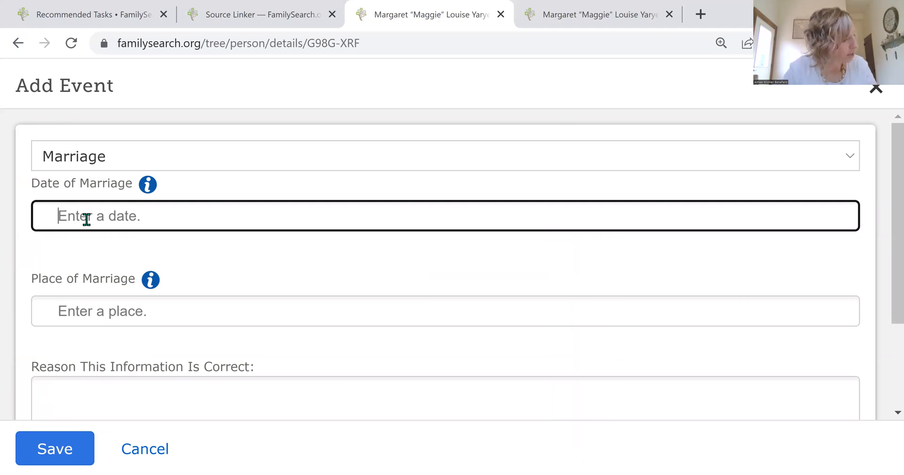
pyautogui.write('25')
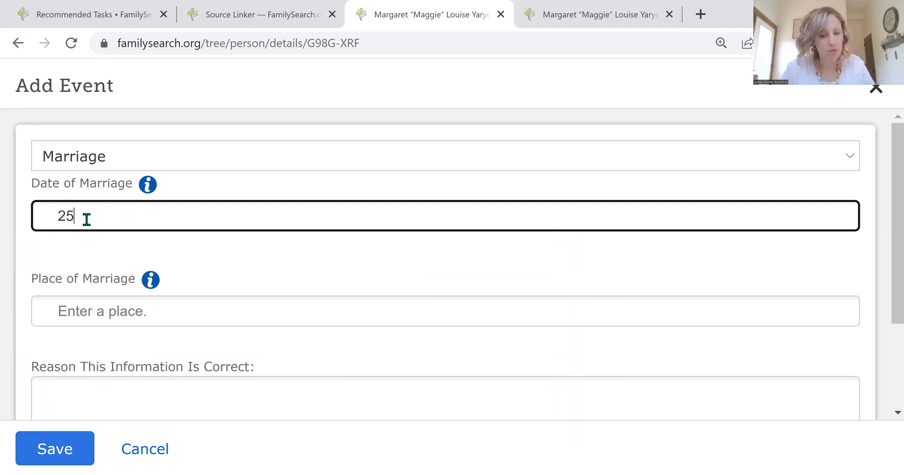
pyautogui.write(' September ')
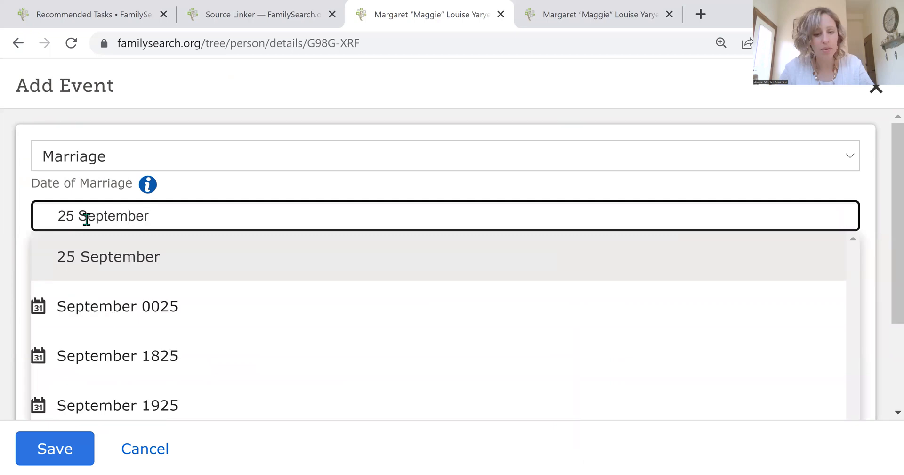
pyautogui.write('1933')
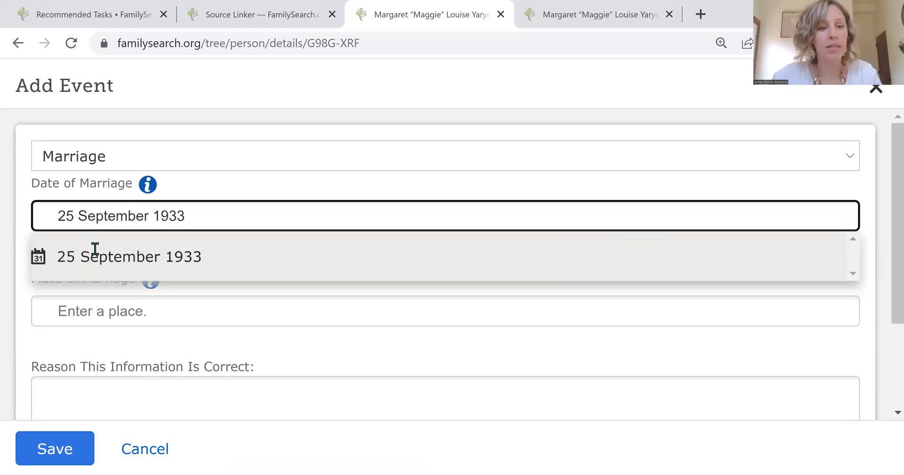
pyautogui.doubleClick(96, 249)
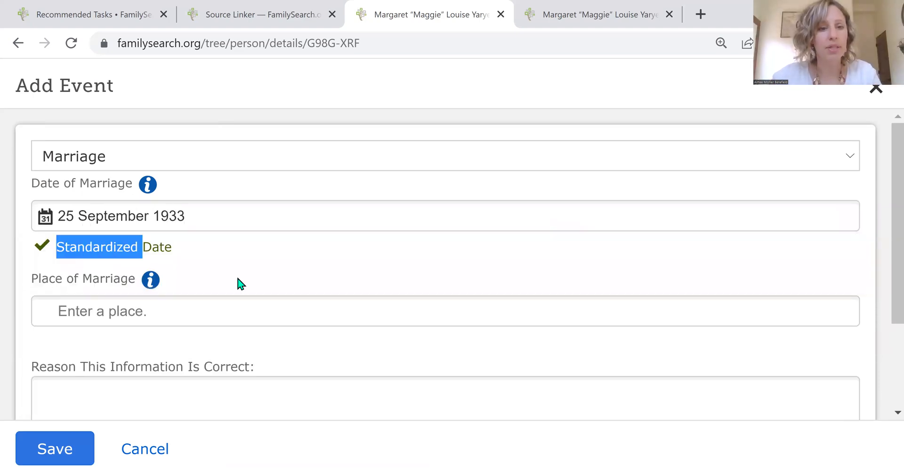
# Set the place of marriage to Jasonville, Wright Township, Greene, Indiana, United States.
pyautogui.scroll(-2, 107, 240)
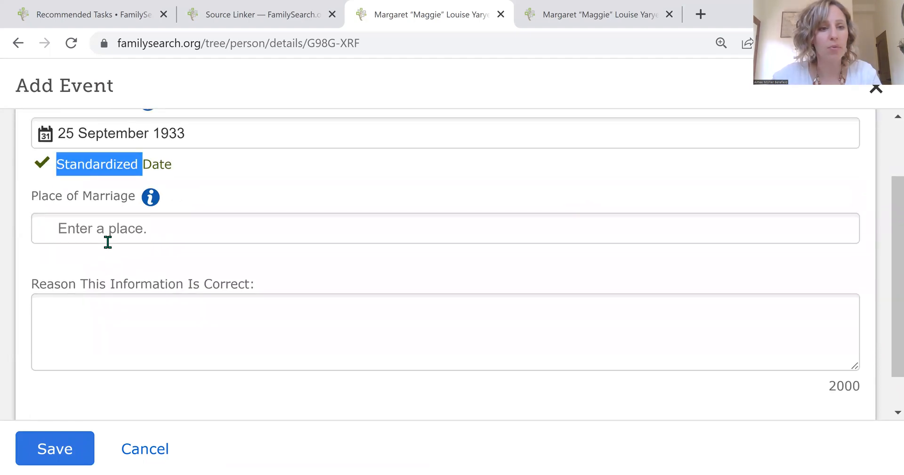
pyautogui.click(107, 230)
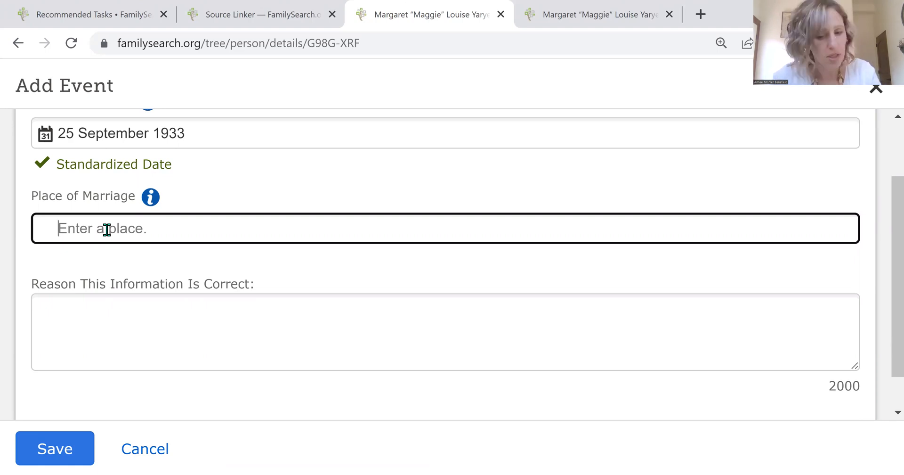
pyautogui.write('Jasonvil')
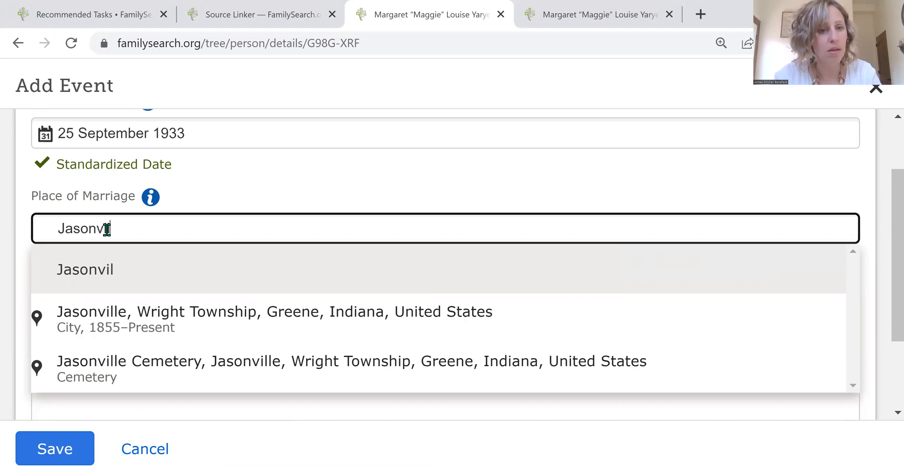
pyautogui.write('le')
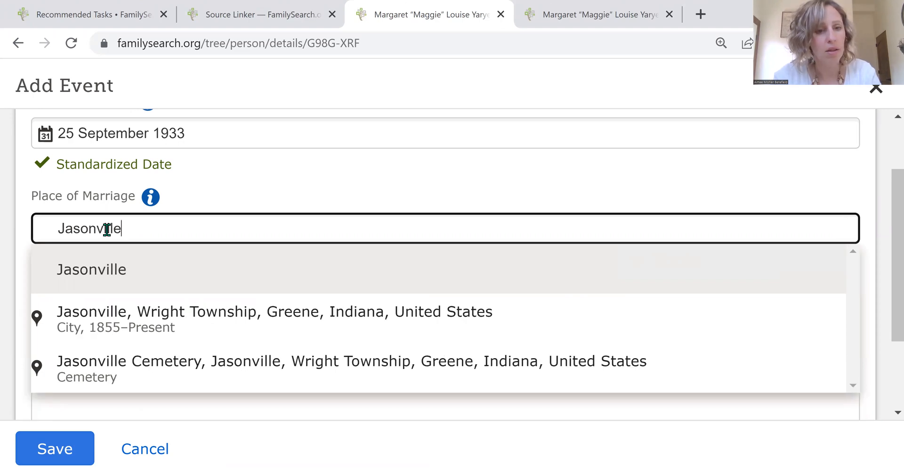
pyautogui.click(156, 309)
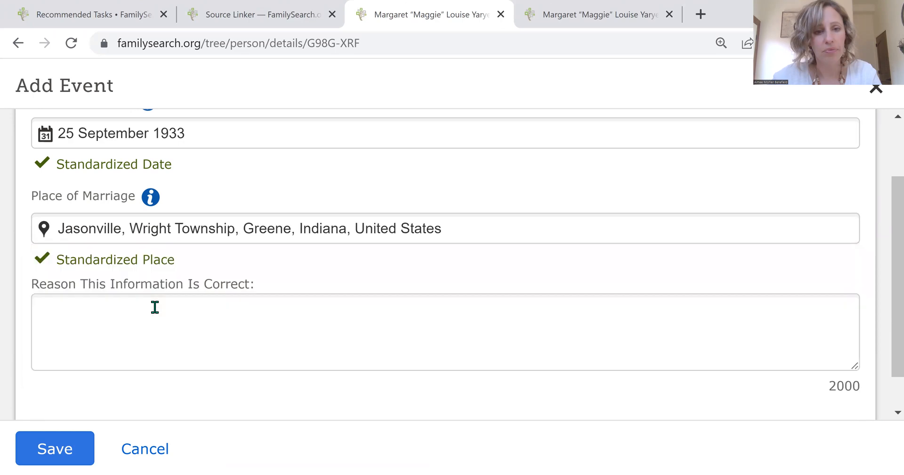
# Enter "Marriage Record" as the reason this information is correct and save the marriage event.
pyautogui.click(92, 329)
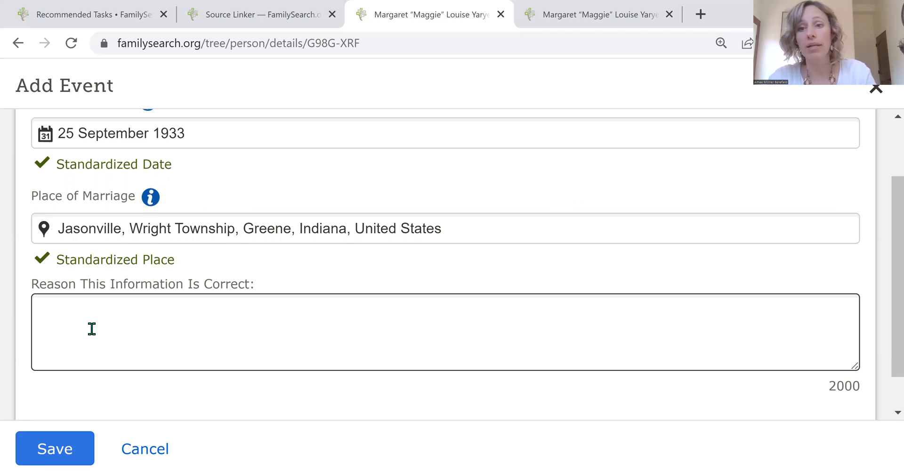
pyautogui.write('Marri')
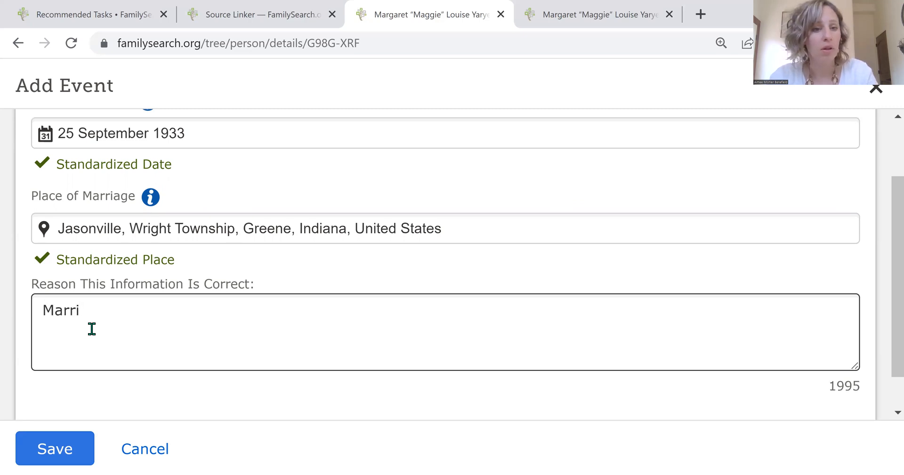
pyautogui.write('age')
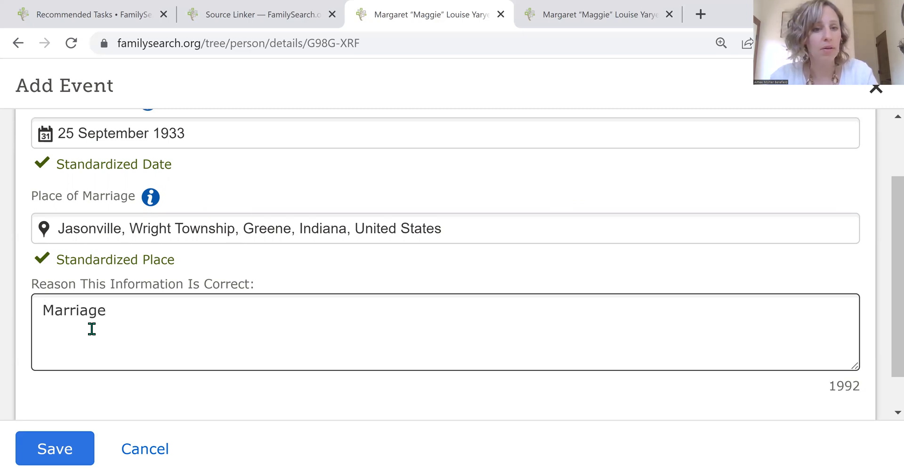
pyautogui.write(' Ro')
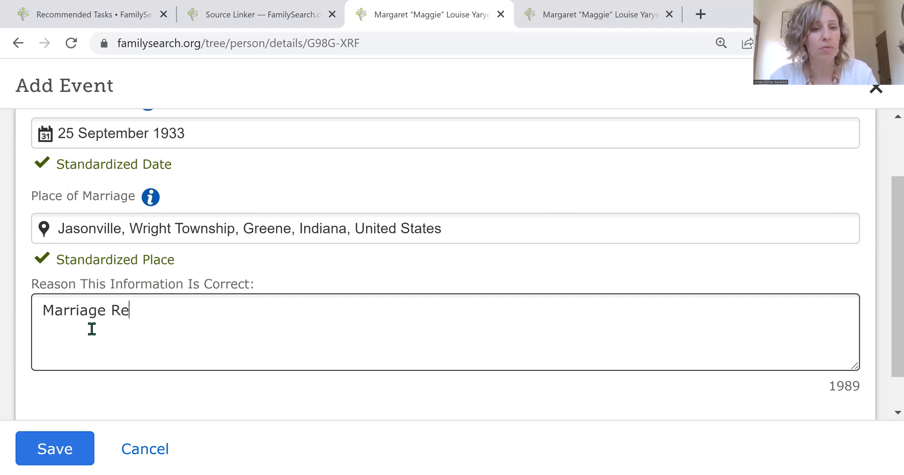
pyautogui.write('cord')
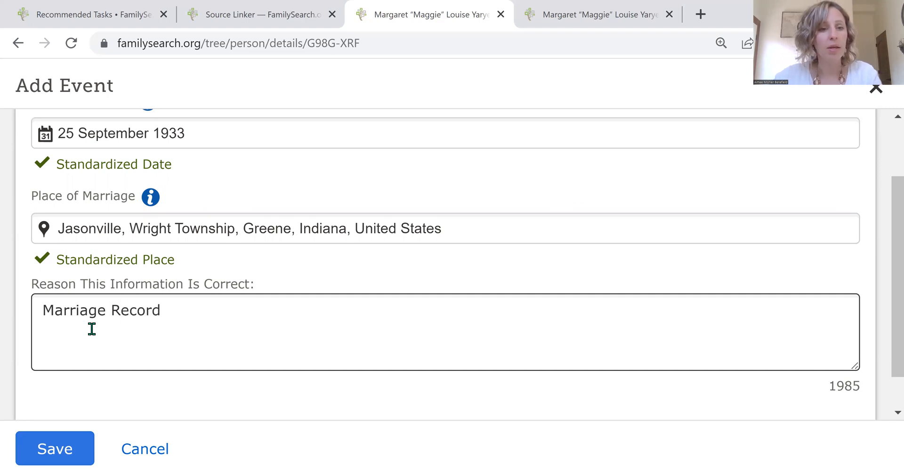
pyautogui.click(38, 459)
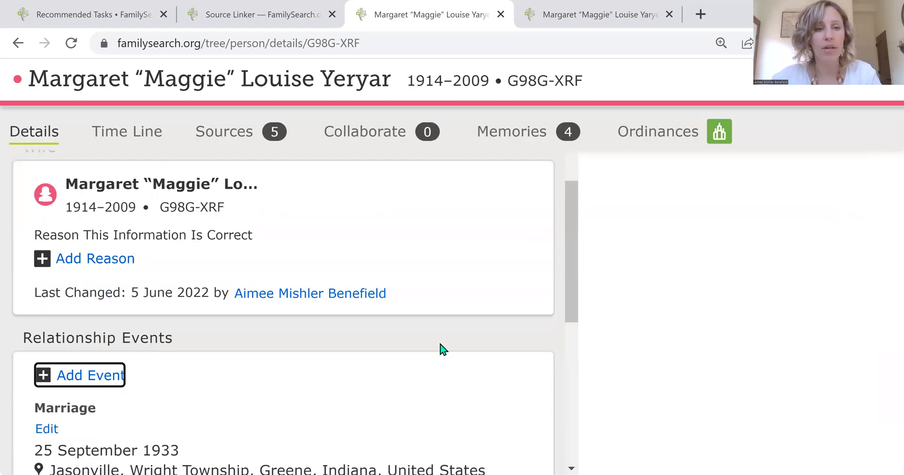
# Return to the person's Details view and review the spouses and families listed there.
pyautogui.scroll(3, 443, 349)
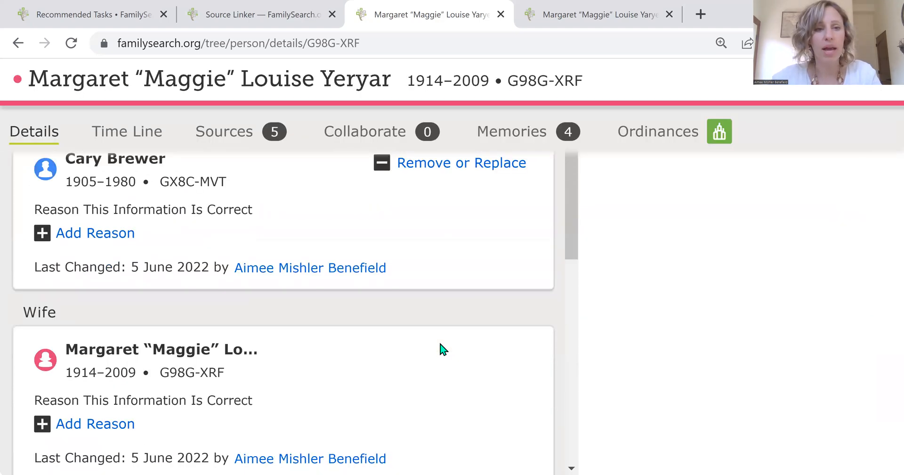
pyautogui.click(27, 125)
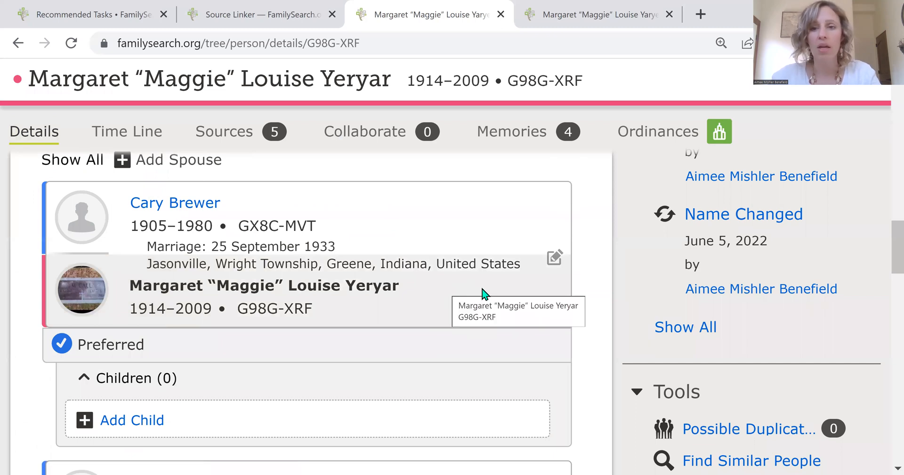
pyautogui.scroll(3, 483, 292)
pyautogui.scroll(-3, 484, 292)
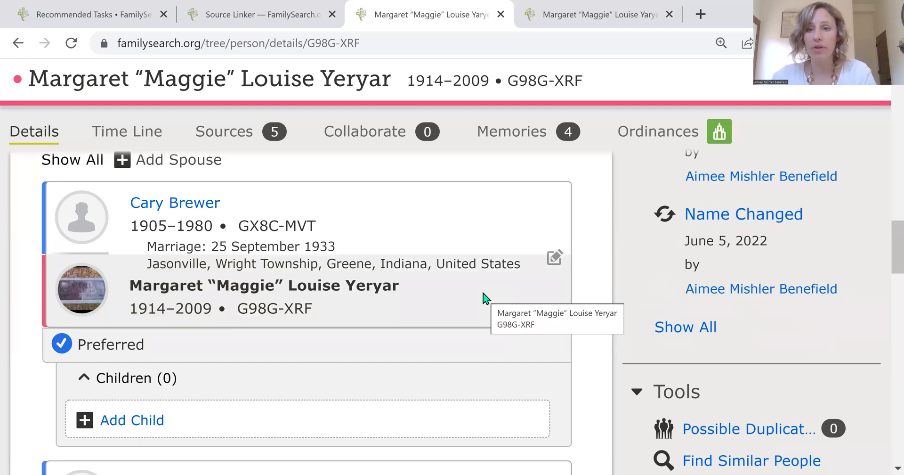
pyautogui.scroll(-3, 485, 299)
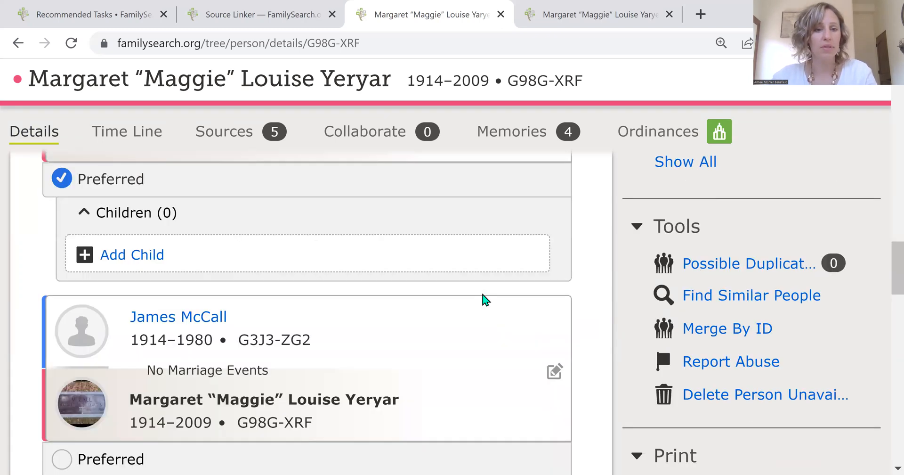
pyautogui.scroll(1, 486, 299)
pyautogui.scroll(3, 486, 299)
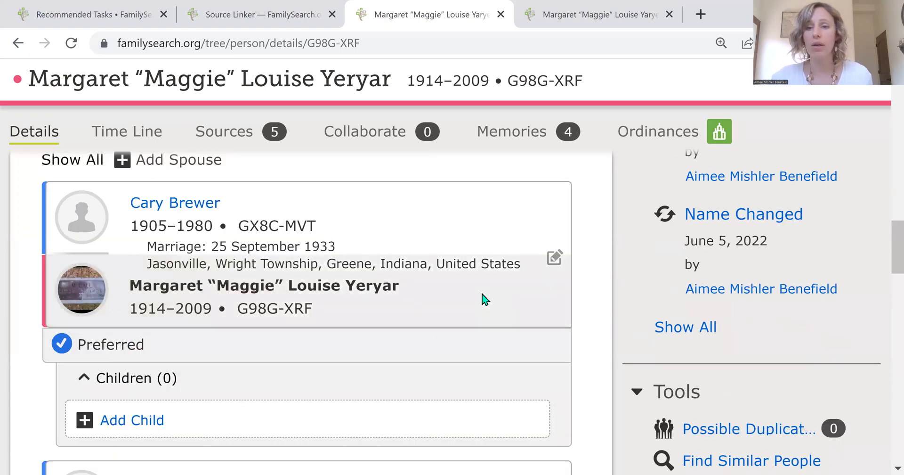